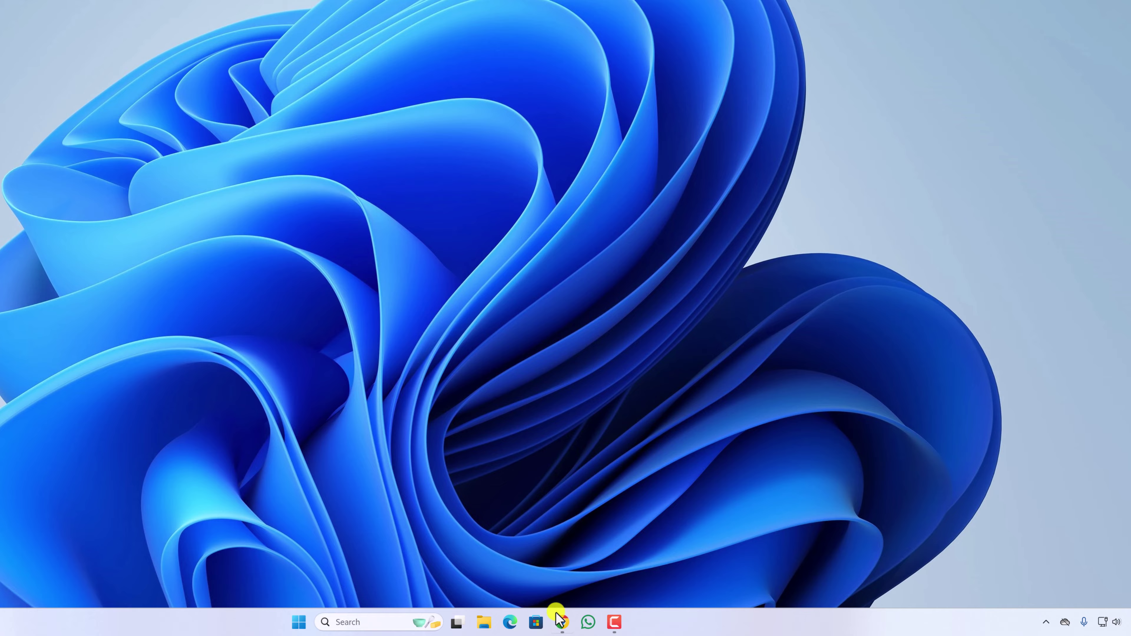
# - From the Chrome search results, go to the Download Etcher section of etcher.balena.io
pyautogui.click(558, 616)
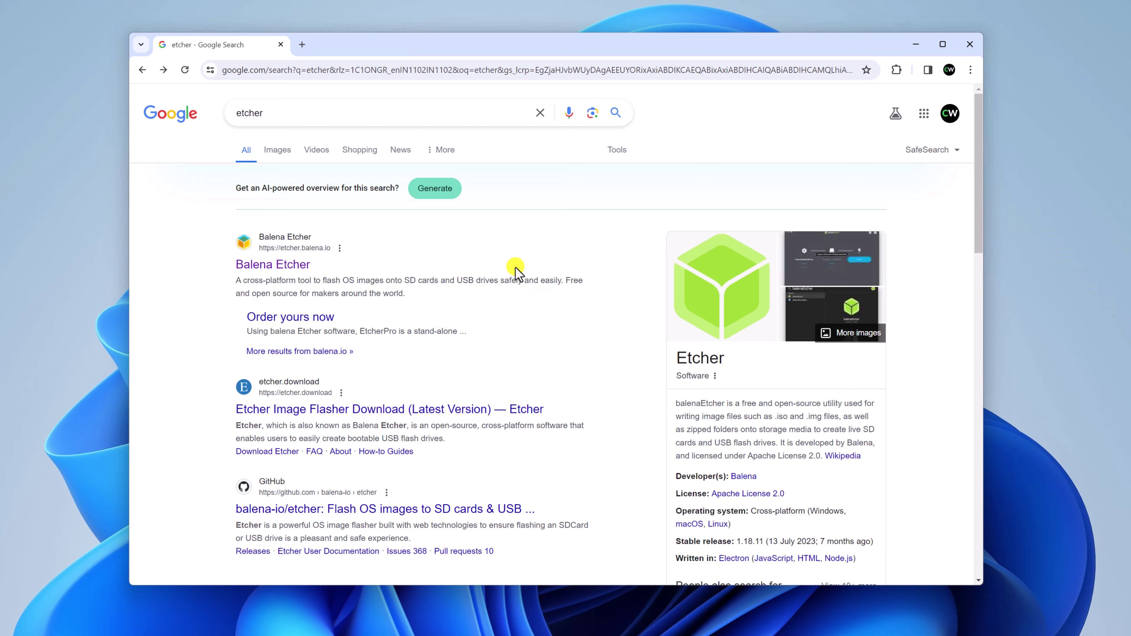
pyautogui.click(284, 264)
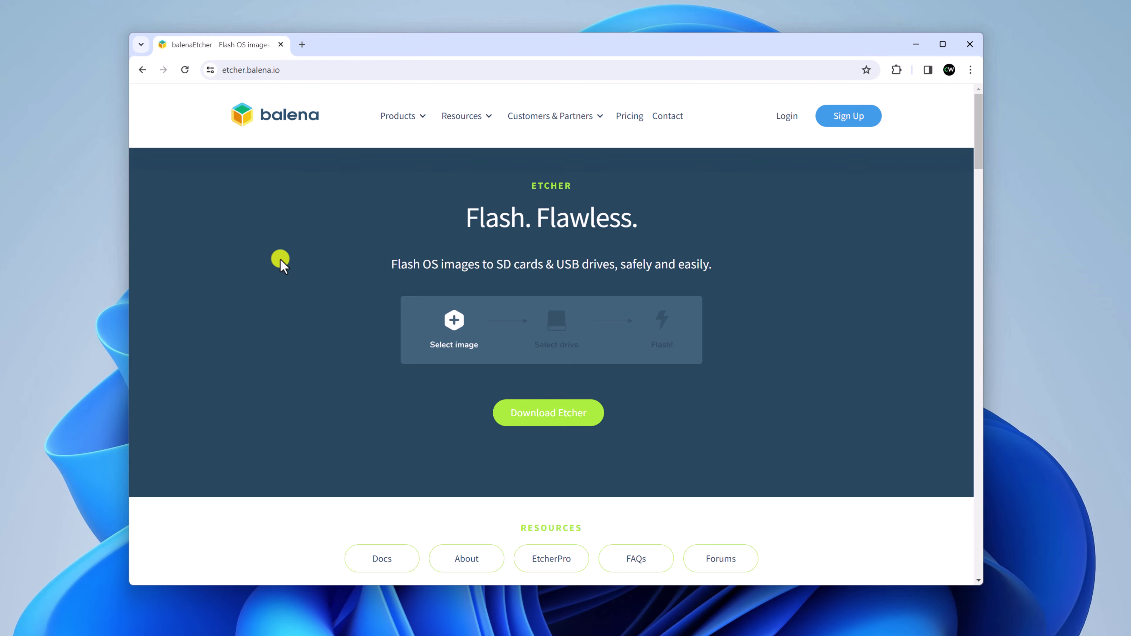
pyautogui.click(535, 416)
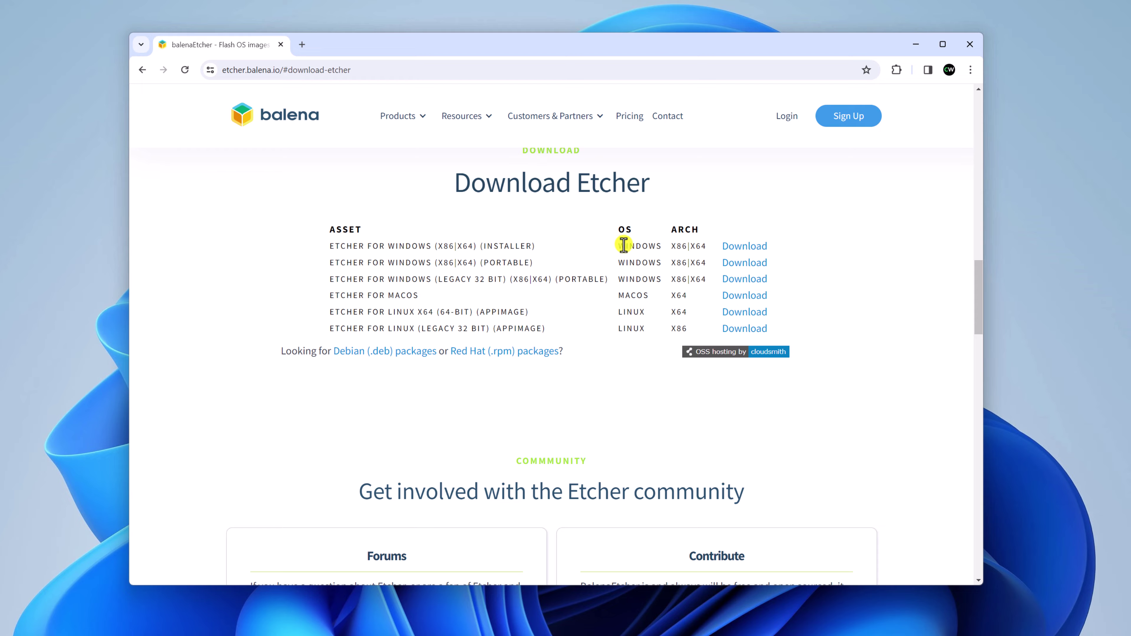
# - Download the Etcher for Windows (x86|x64) installer, balenaEtcher-Setup-1.18.11.exe
pyautogui.click(744, 248)
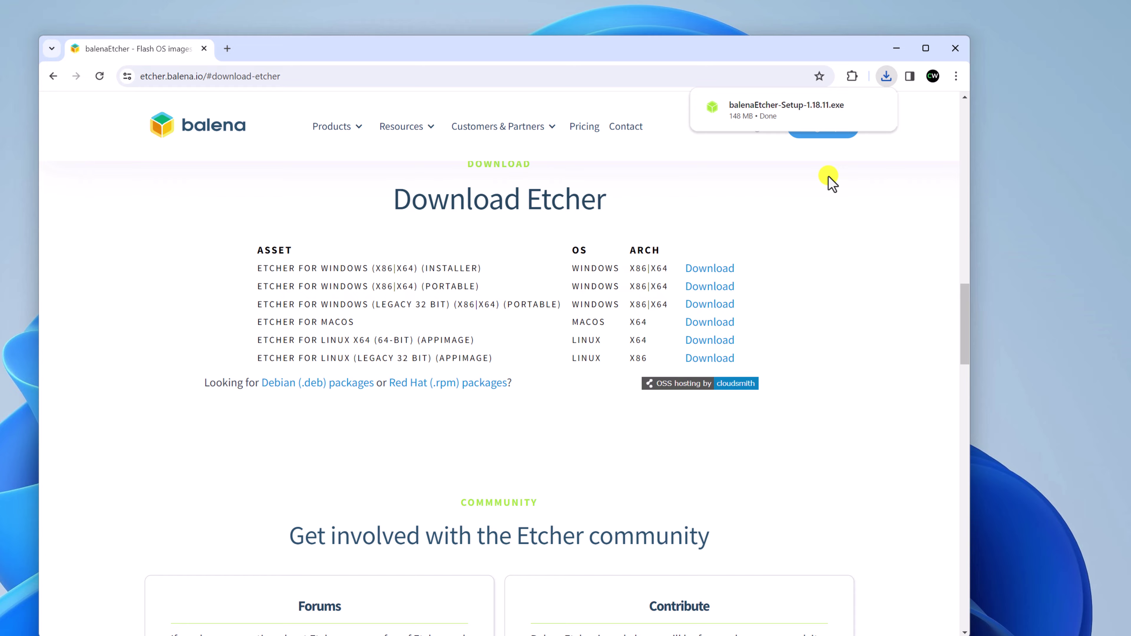
# - Run the downloaded balenaEtcher setup and accept the licence agreement to install it
pyautogui.click(786, 109)
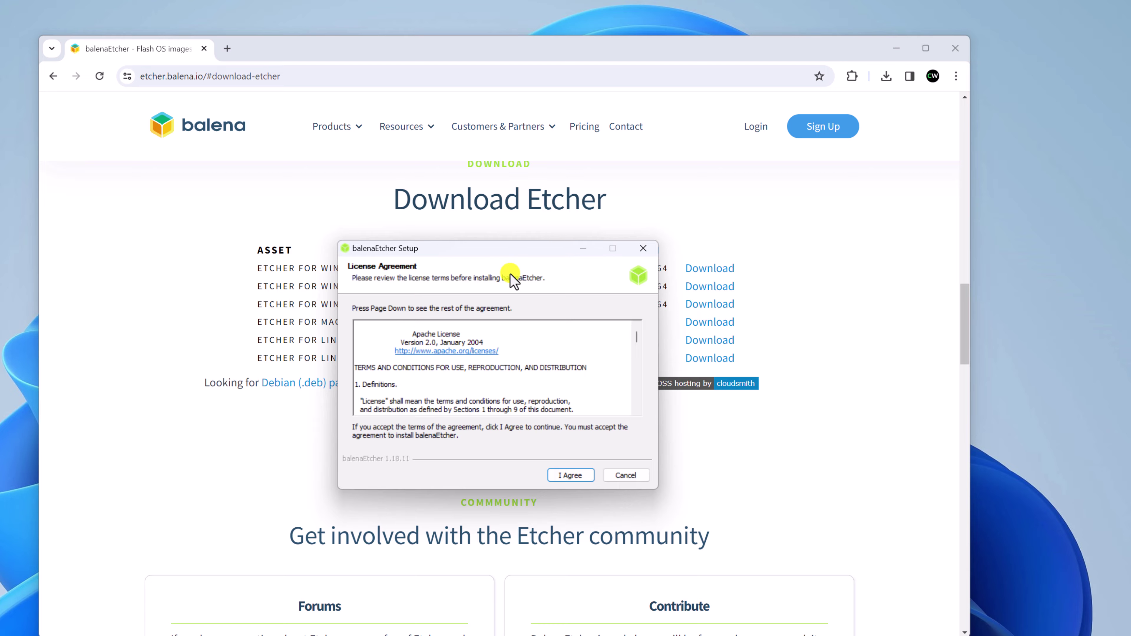
pyautogui.click(896, 48)
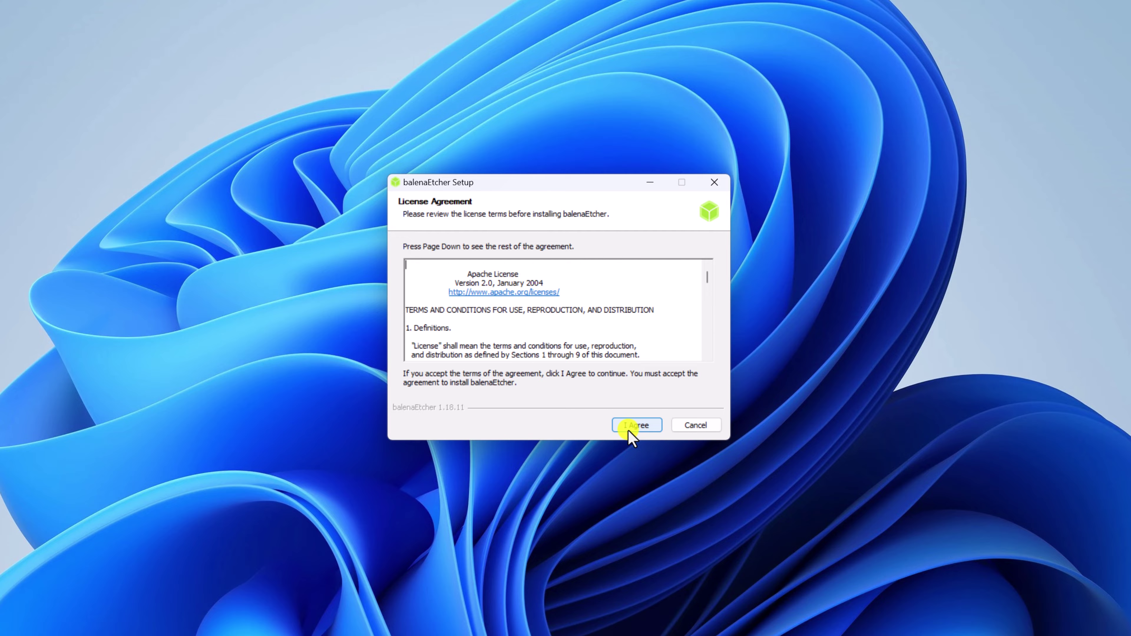
pyautogui.click(628, 430)
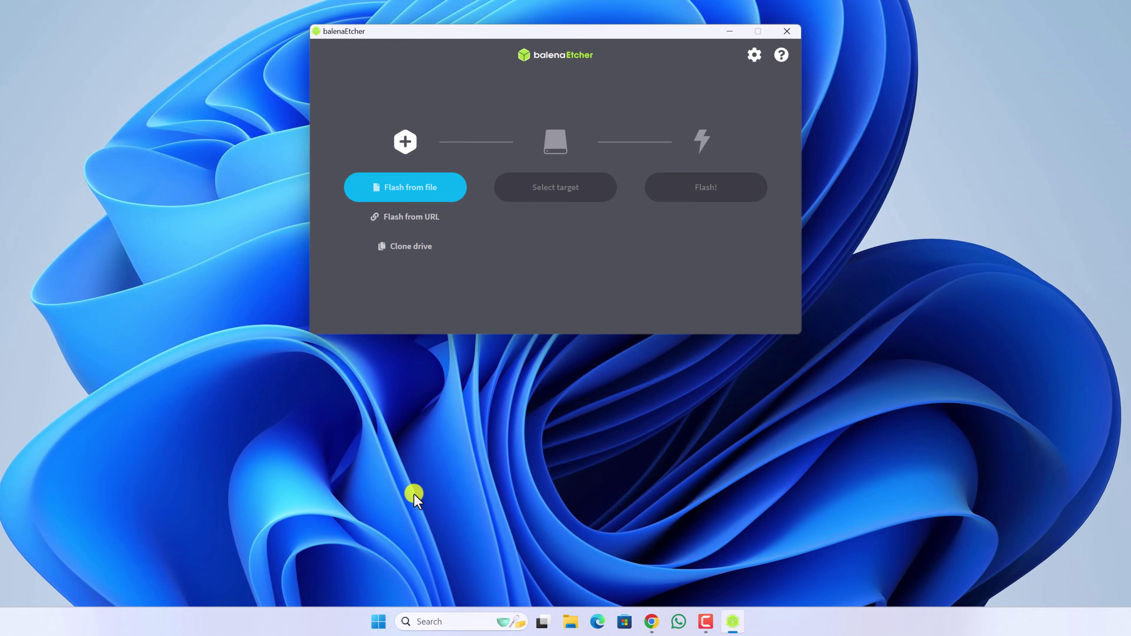
# - Search the computer for 'etcher', then close the search panel
pyautogui.click(429, 622)
pyautogui.write('et')
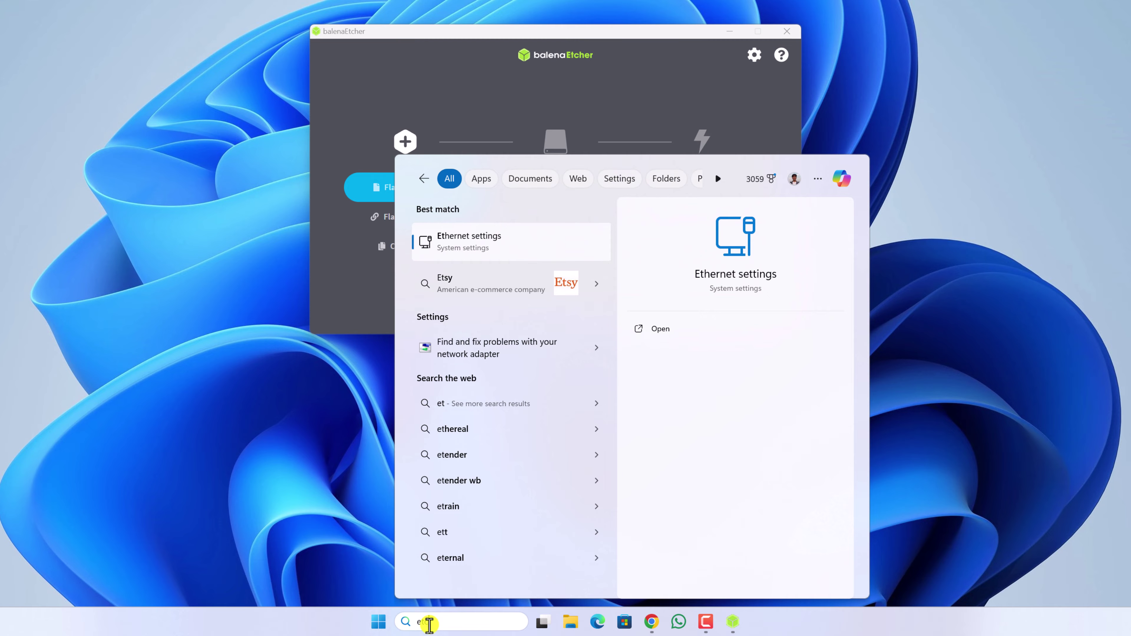
pyautogui.write('cher')
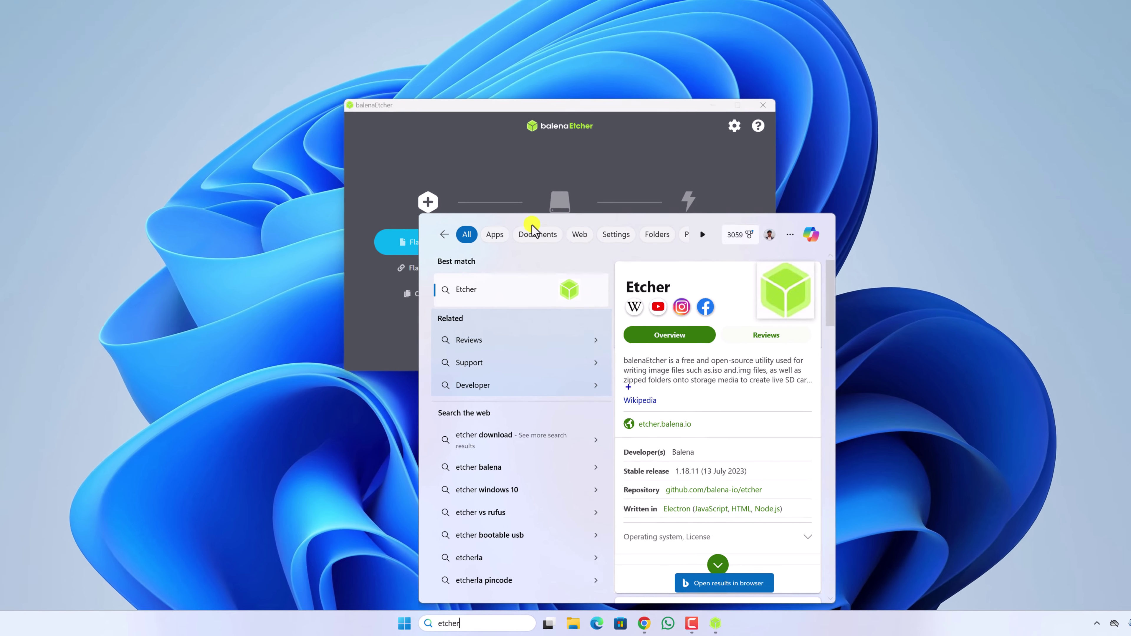
pyautogui.click(272, 158)
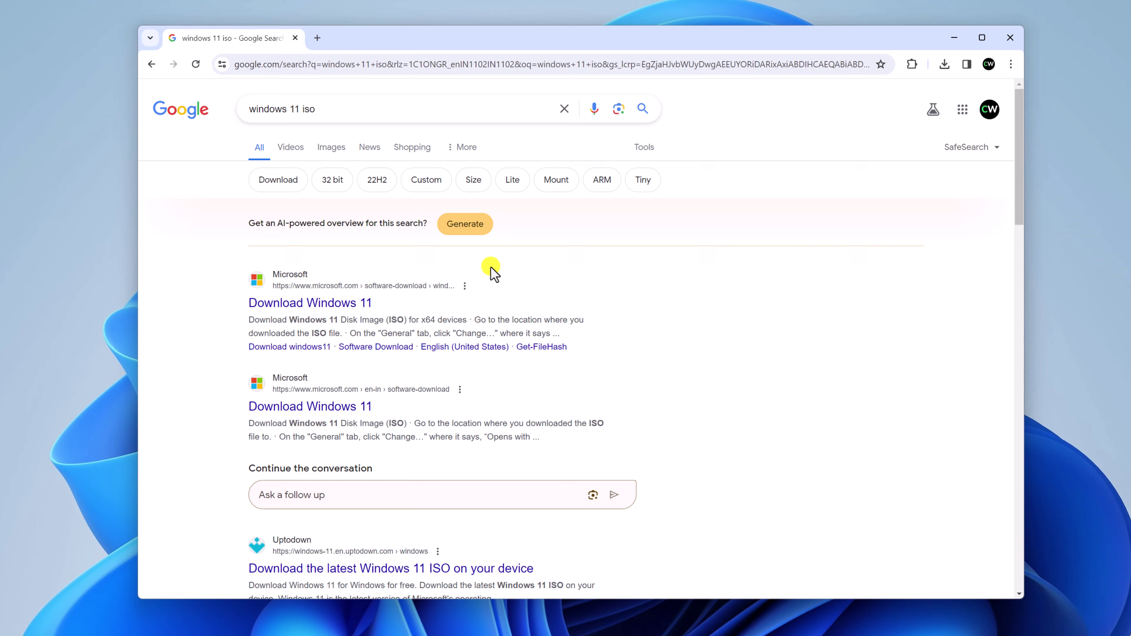
# - On Microsoft's Download Windows 11 page, request the multi-edition ISO for x64 devices
pyautogui.click(383, 308)
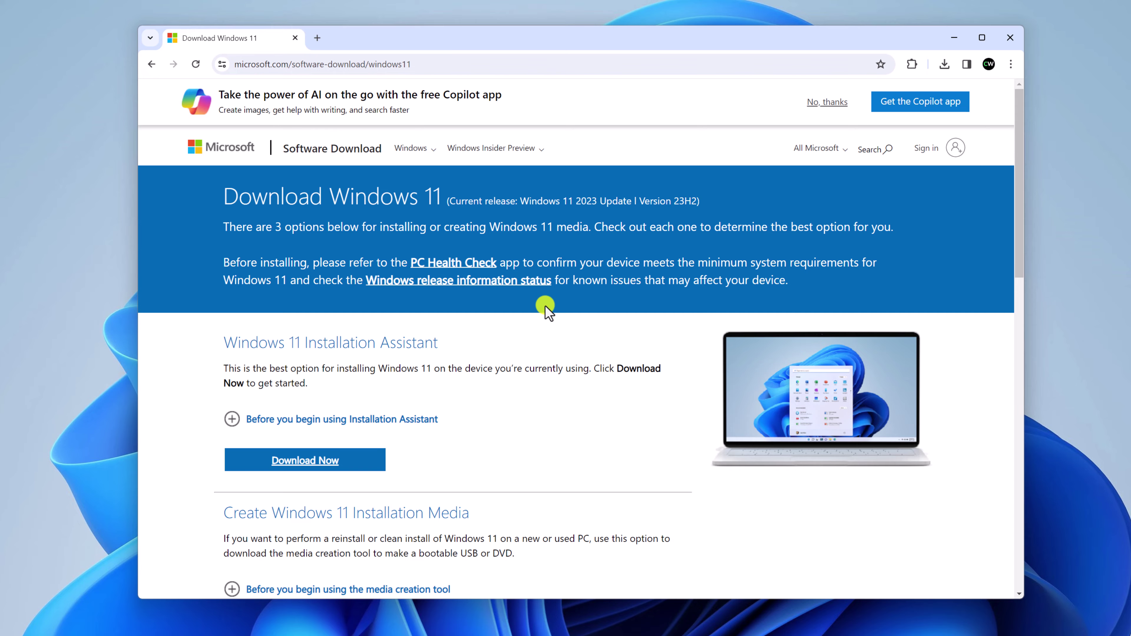
pyautogui.scroll(-6, 530, 326)
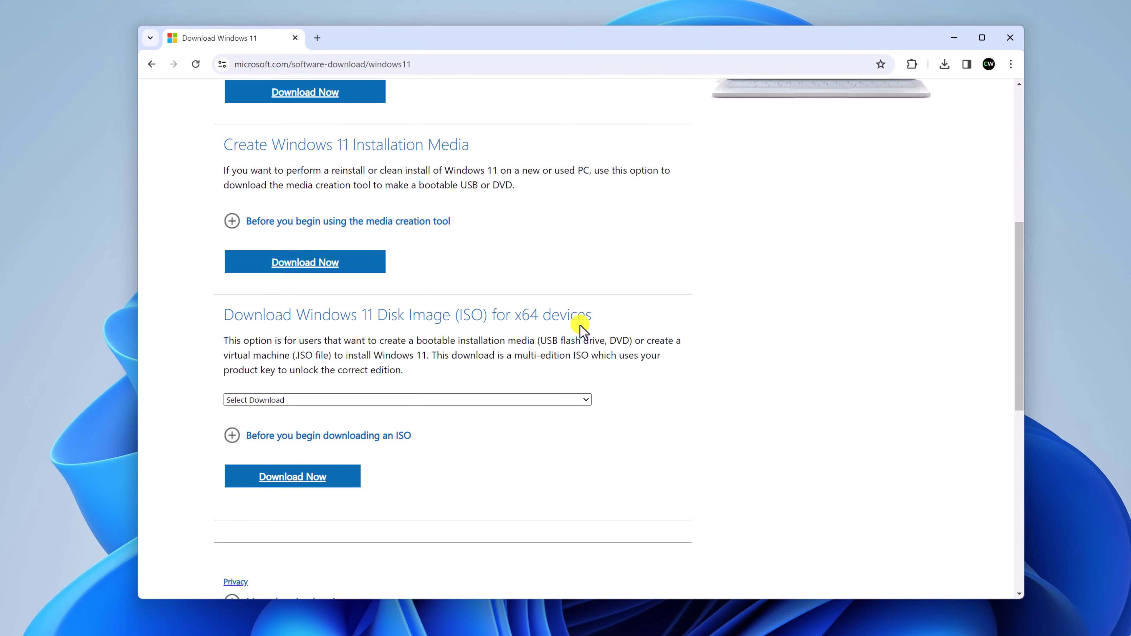
pyautogui.click(490, 400)
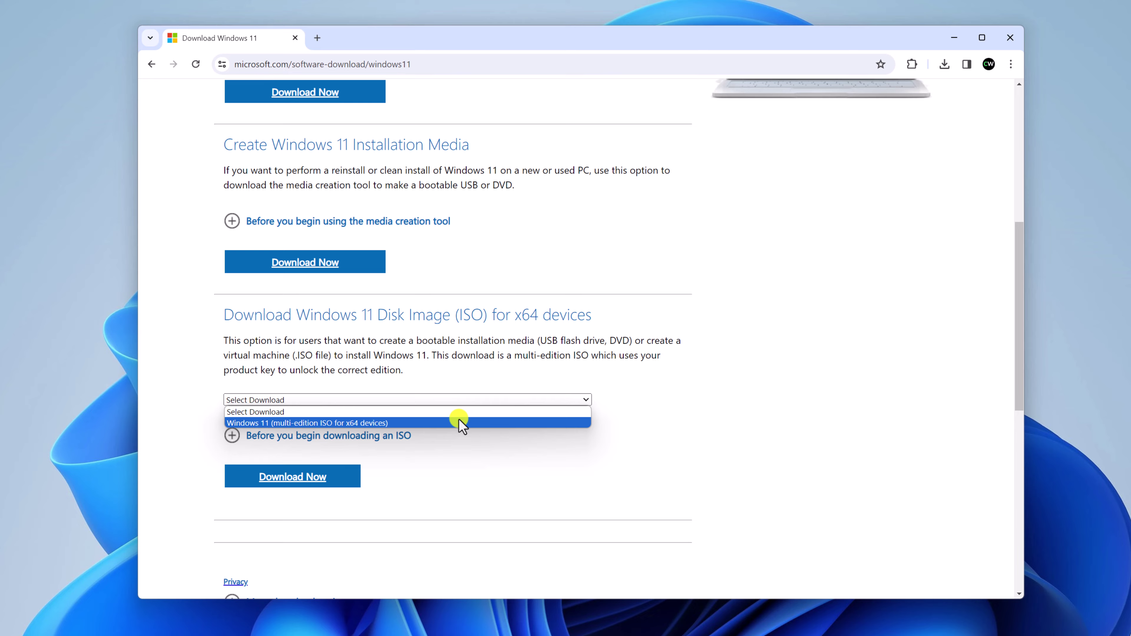
pyautogui.click(458, 422)
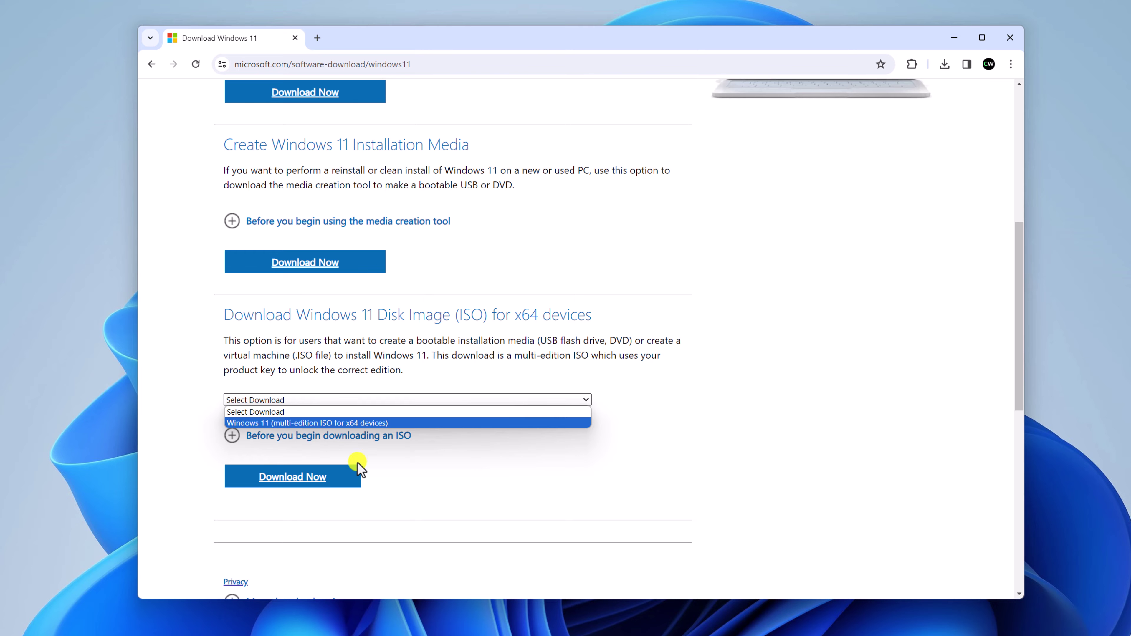
pyautogui.click(333, 479)
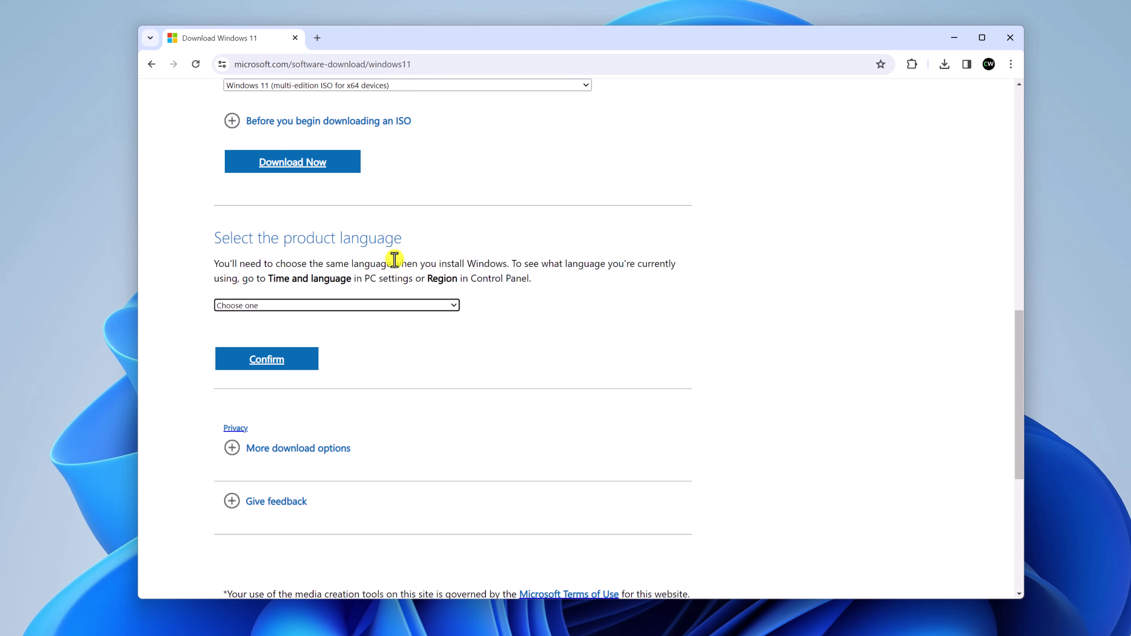
# - Confirm English (United States) as the language and start the 64-bit ISO download
pyautogui.click(365, 308)
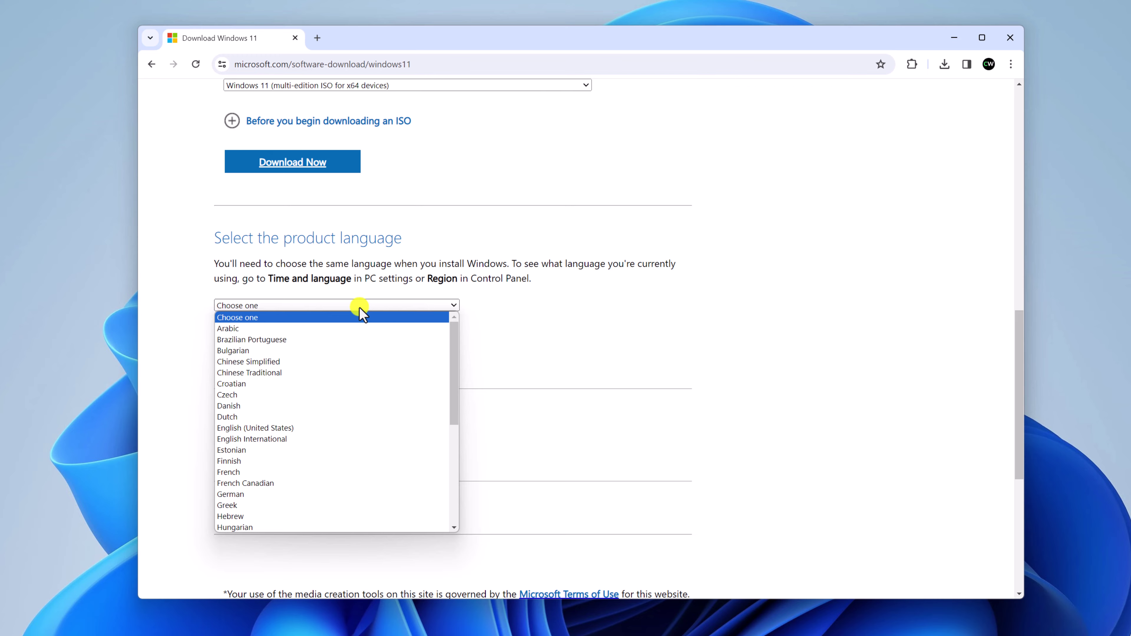
pyautogui.click(342, 432)
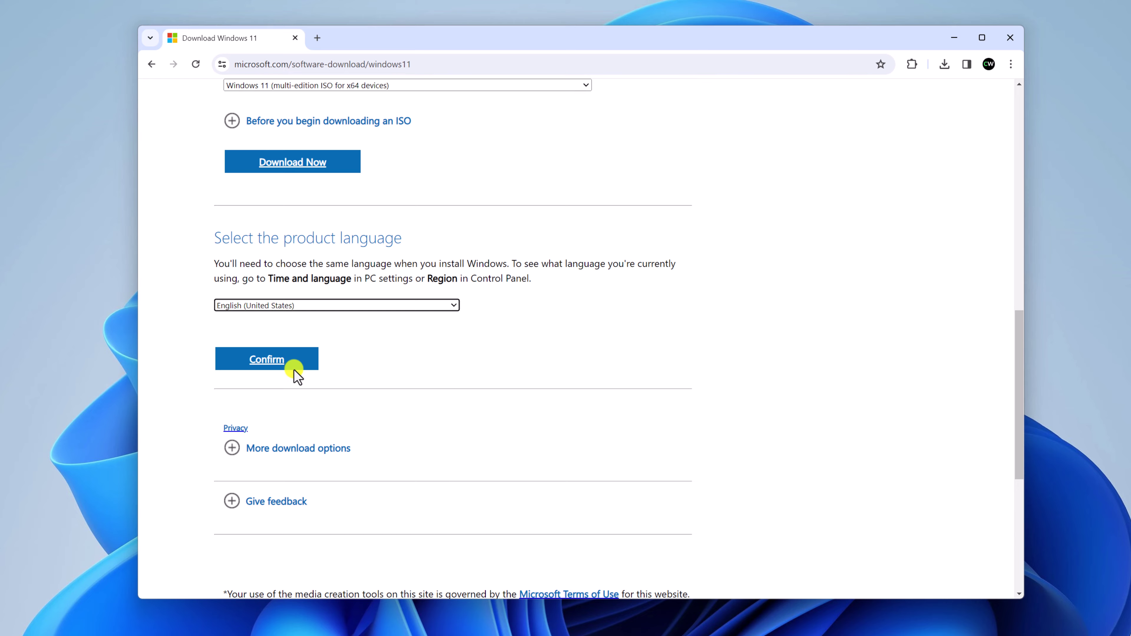
pyautogui.click(283, 364)
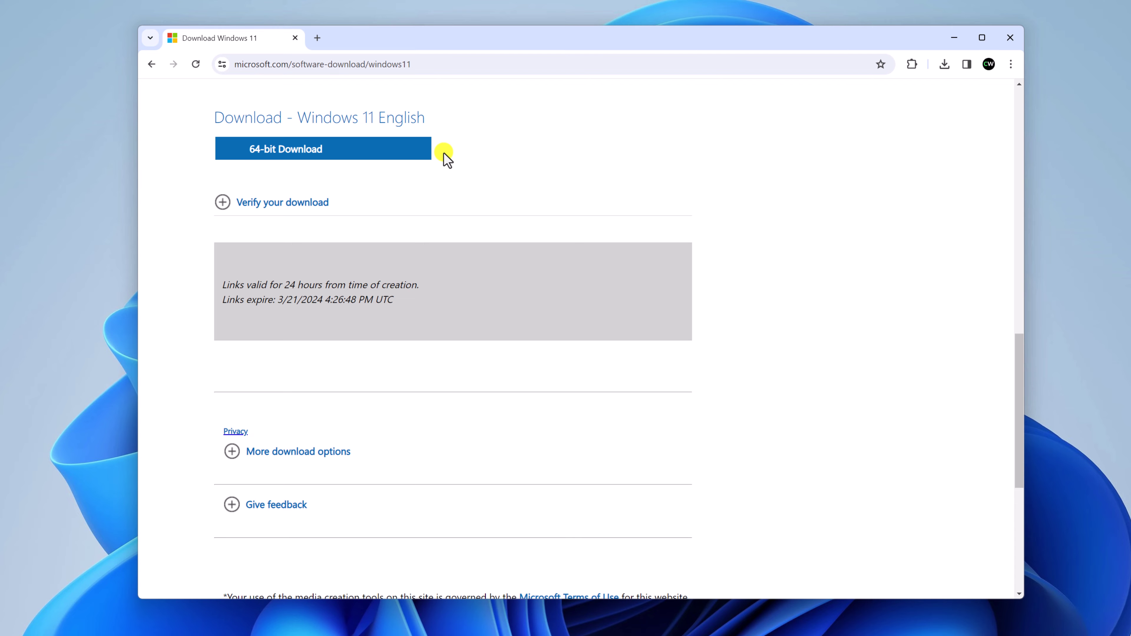
pyautogui.click(406, 156)
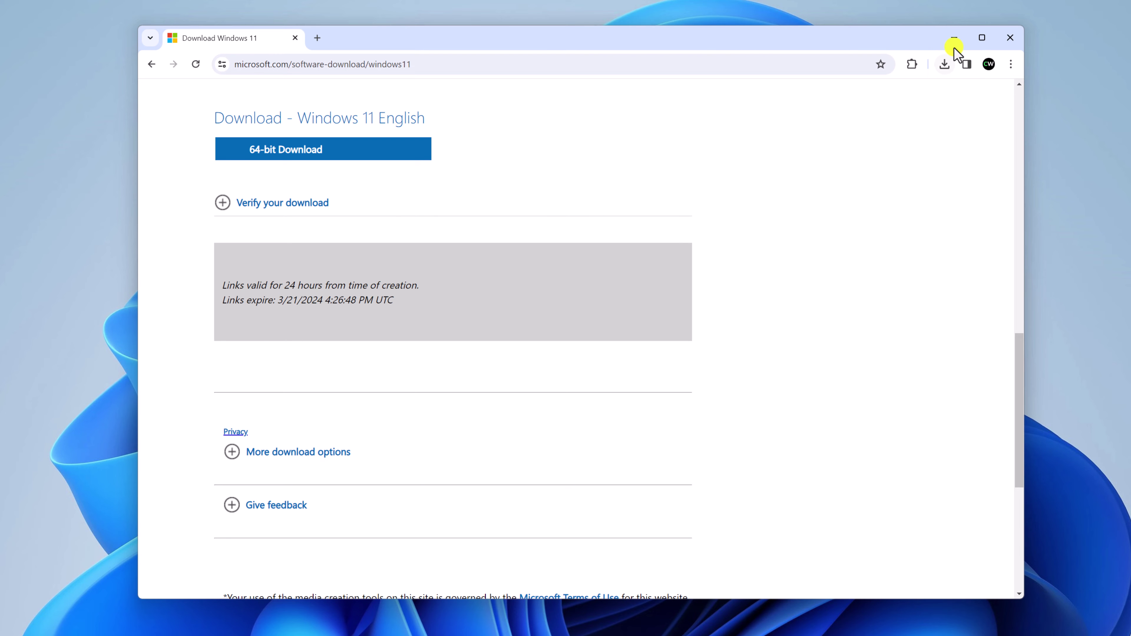
# - Load Win11_23H2_English_x64v2.iso into balenaEtcher, accepting the missing-partition-table warning
pyautogui.click(954, 39)
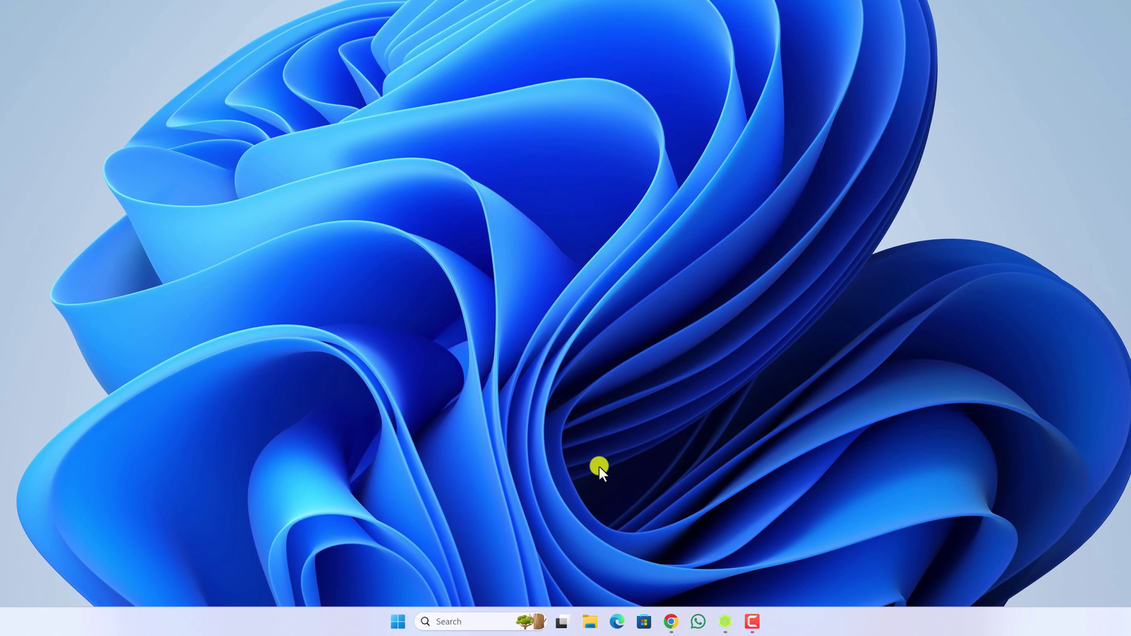
pyautogui.click(722, 622)
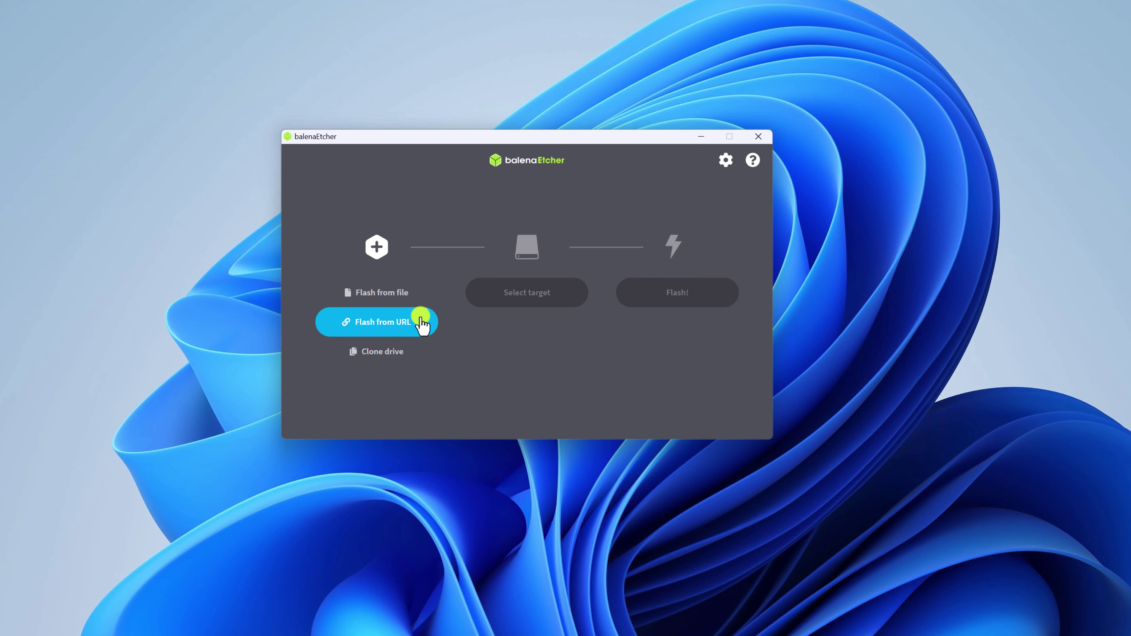
pyautogui.click(410, 307)
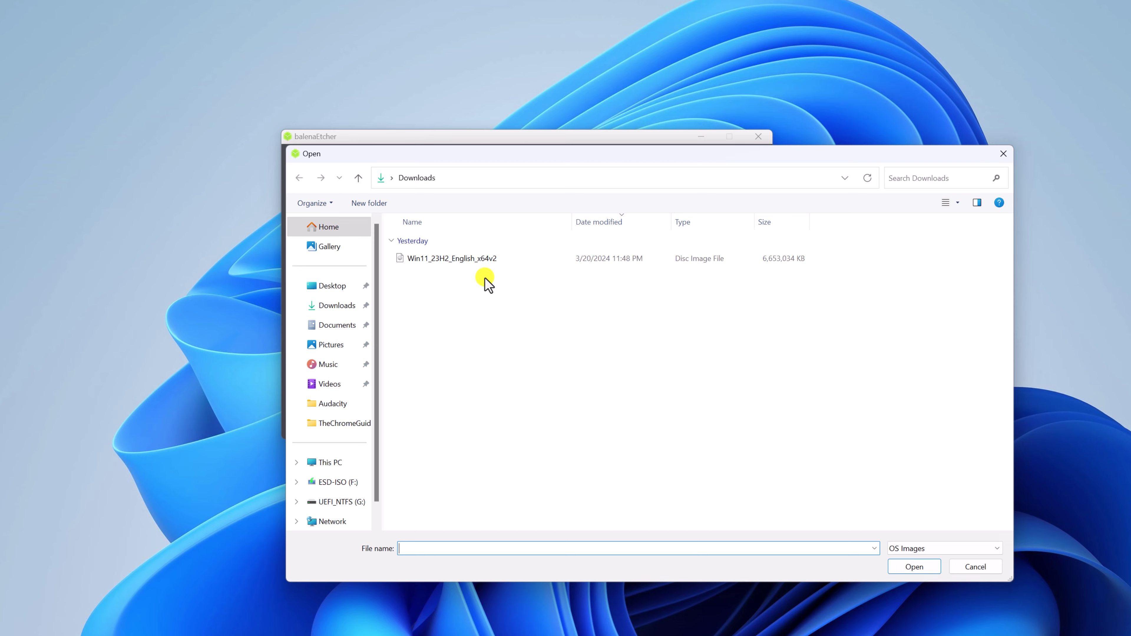
pyautogui.click(498, 264)
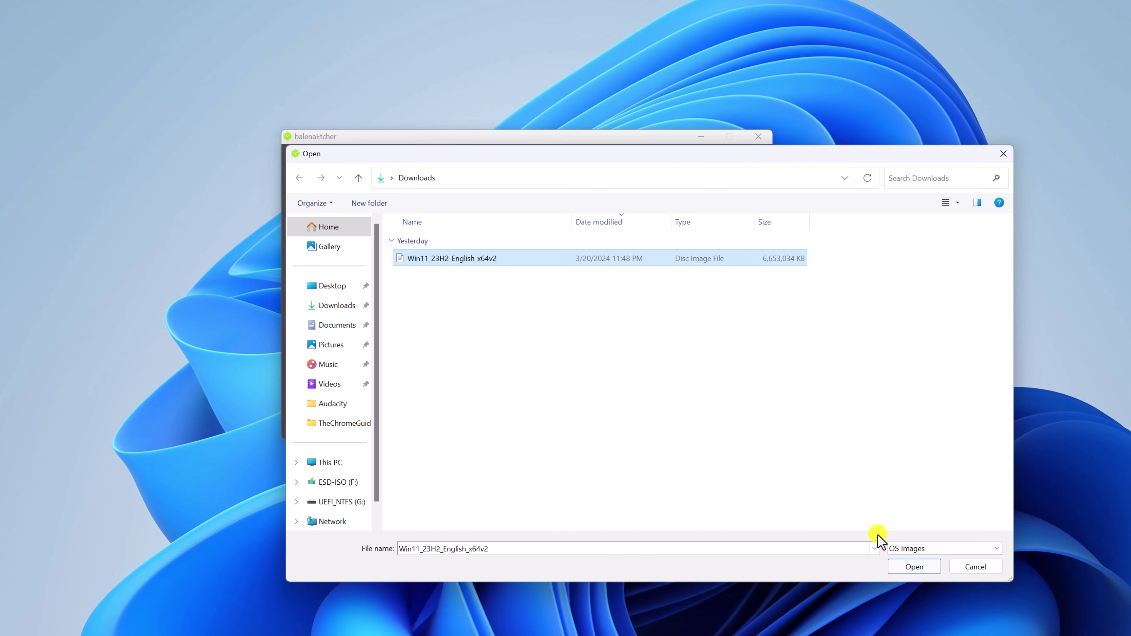
pyautogui.click(916, 570)
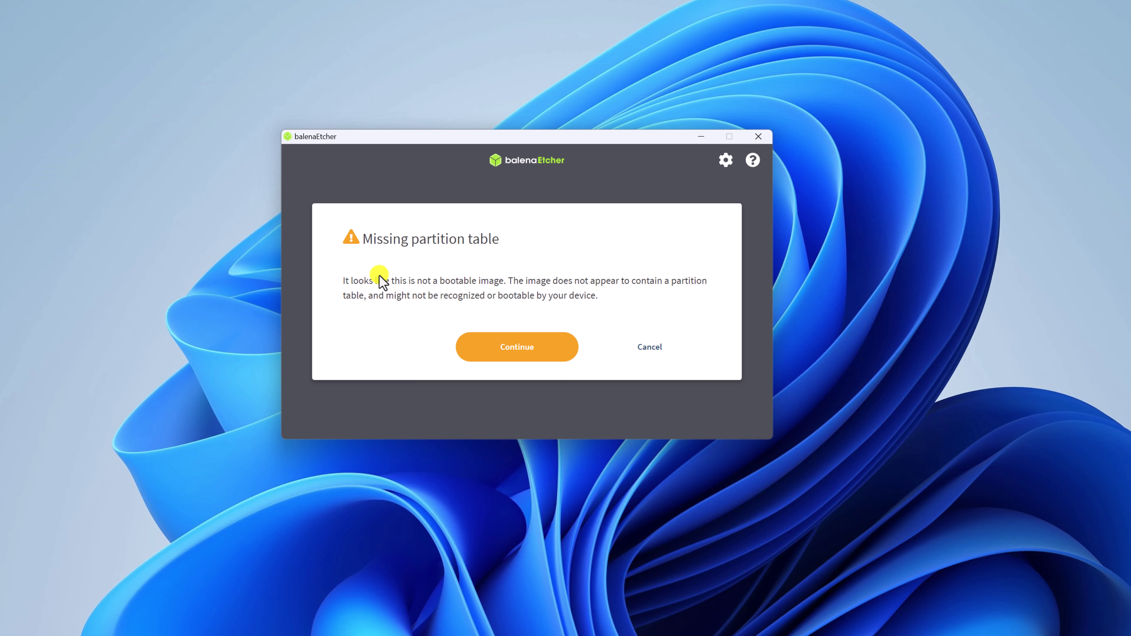
pyautogui.click(502, 350)
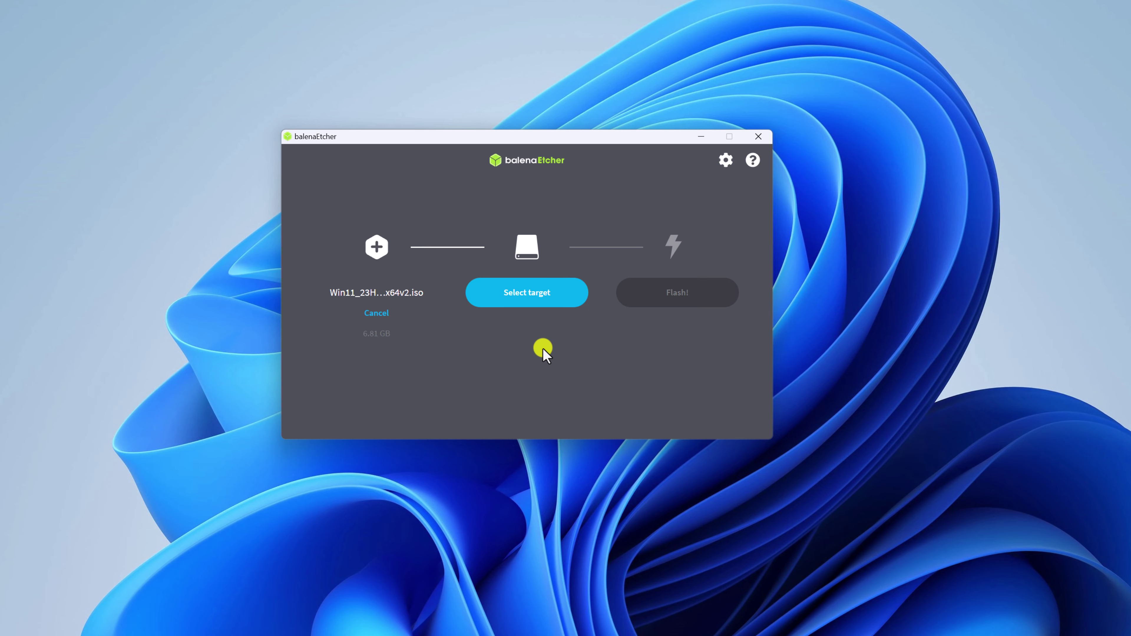
# - Select the 30.8 GB USB SanDisk 3.2Gen1 drive as the flash target
pyautogui.click(539, 304)
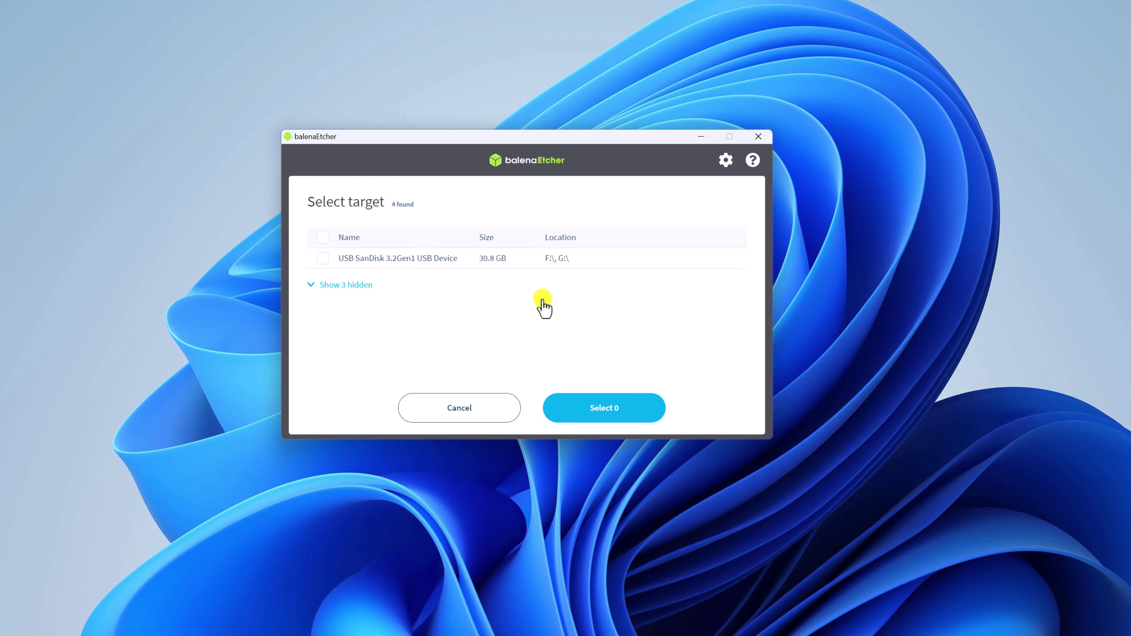
pyautogui.click(322, 237)
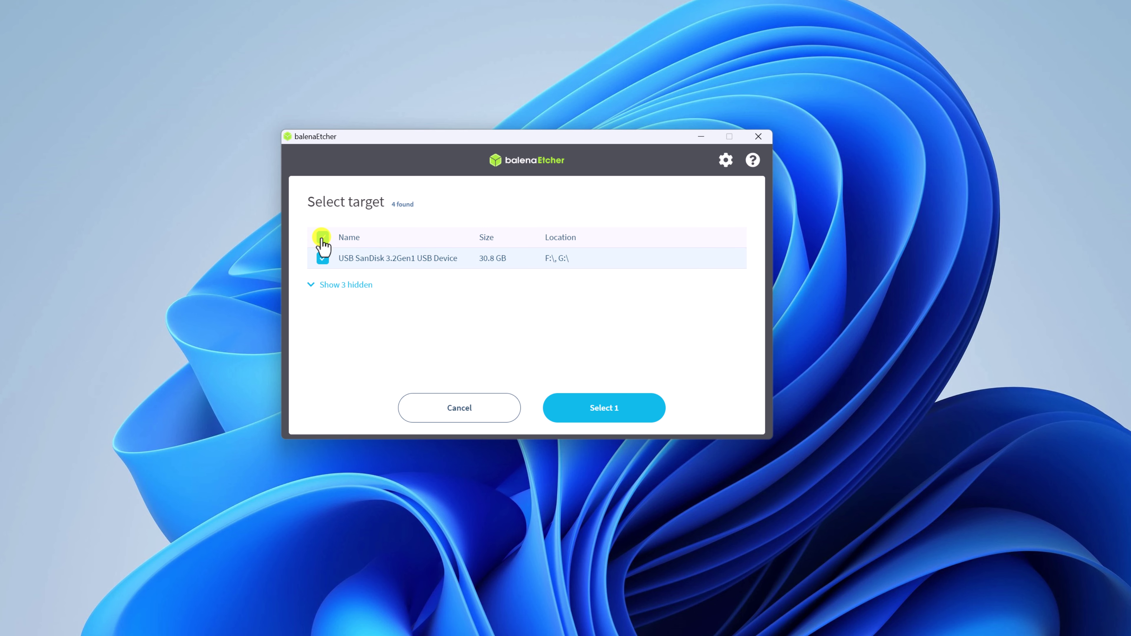
pyautogui.click(623, 413)
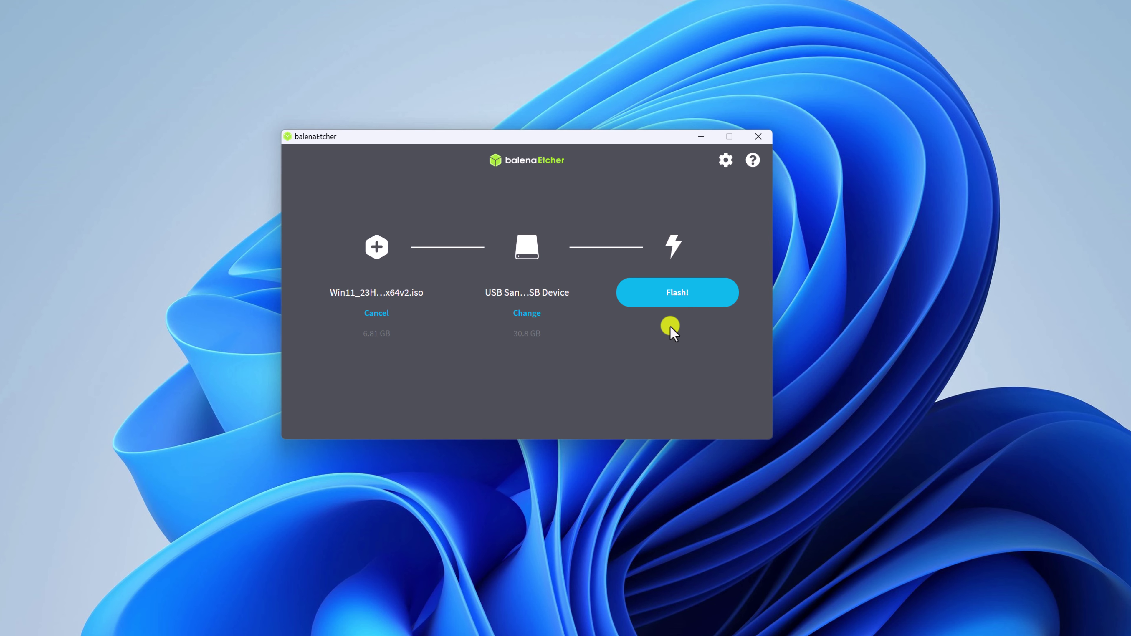
# - Flash the Windows 11 ISO to the SanDisk drive, then close balenaEtcher after Flash Completed
pyautogui.click(672, 304)
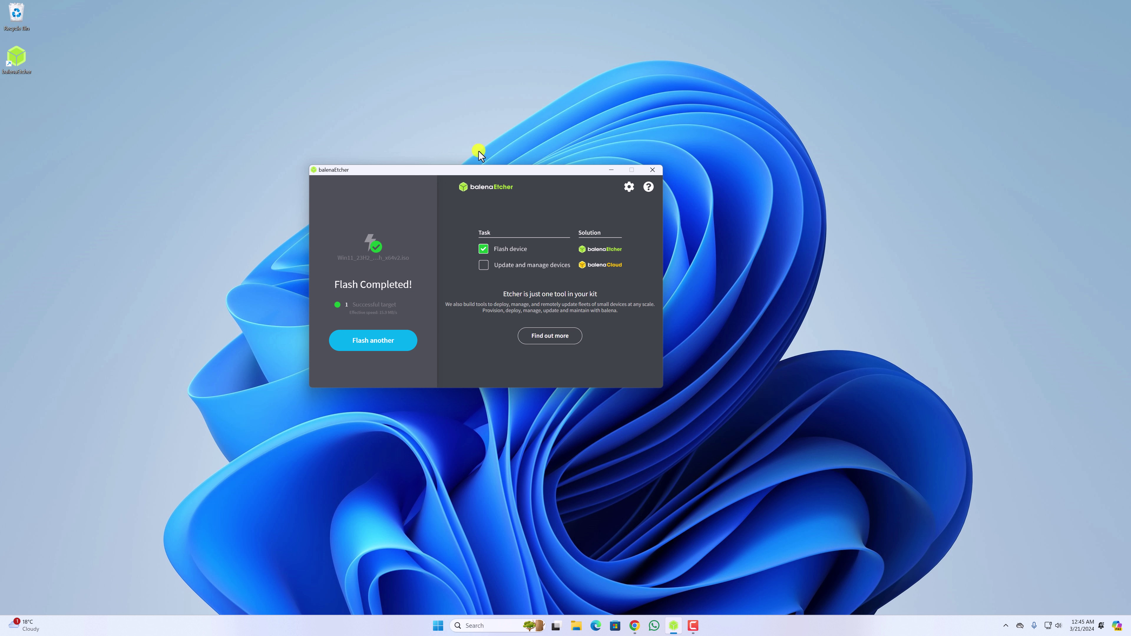
pyautogui.click(645, 177)
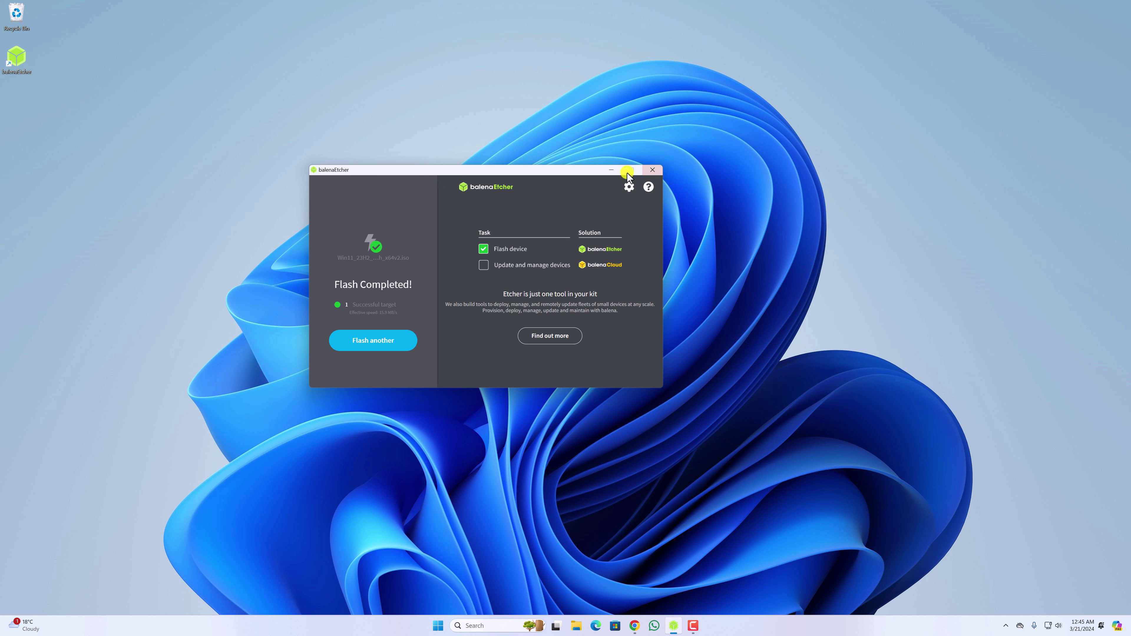